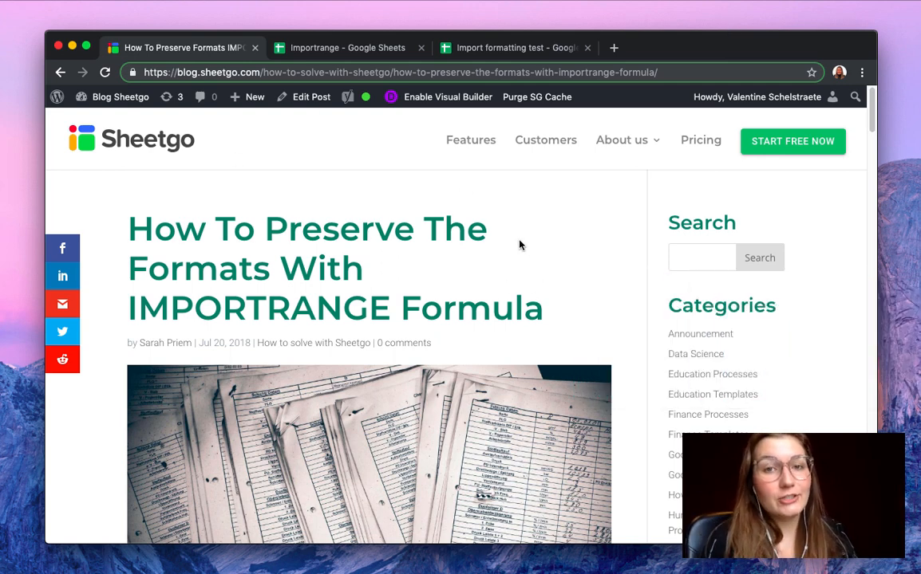
scroll(514, 276, "down", 1)
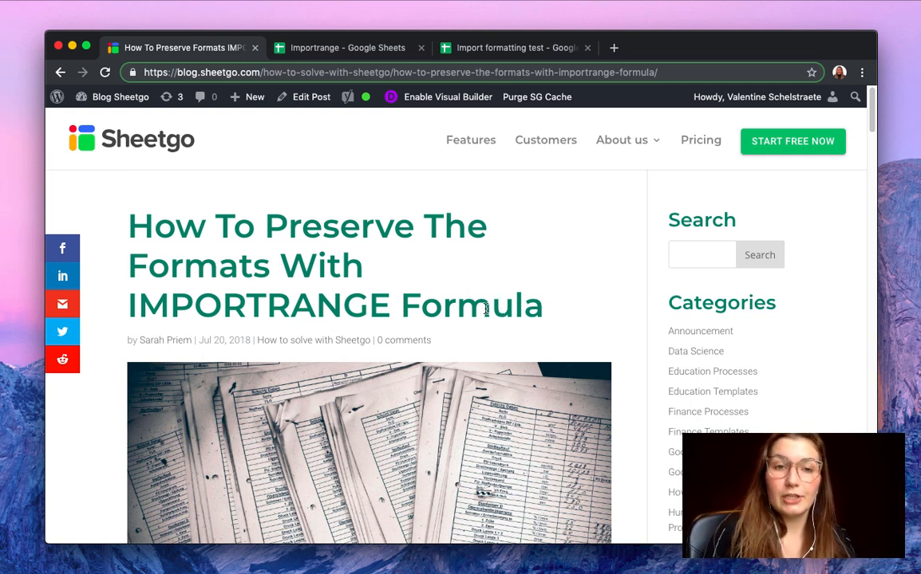
scroll(486, 290, "down", 1)
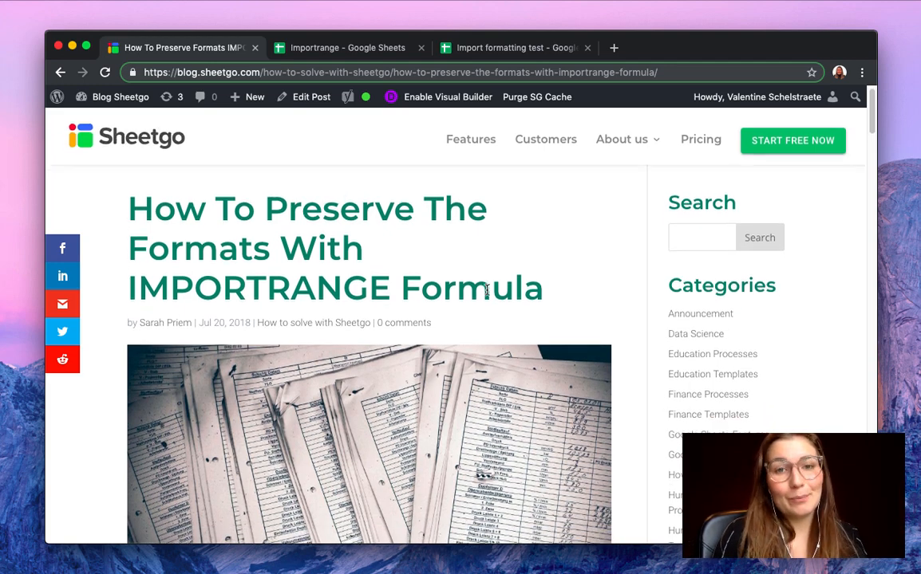
scroll(487, 290, "up", 1)
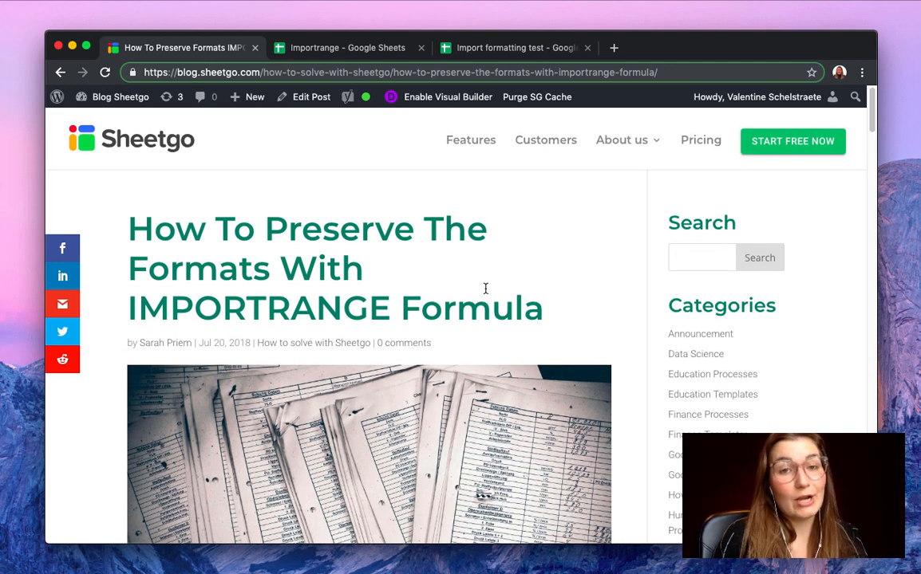
scroll(488, 289, "down", 6)
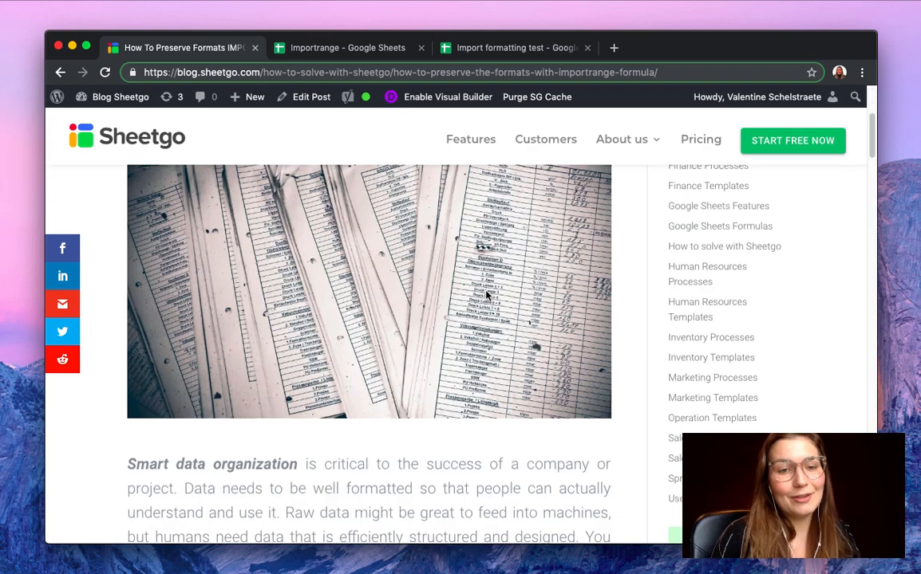
scroll(487, 285, "down", 4)
scroll(485, 287, "up", 10)
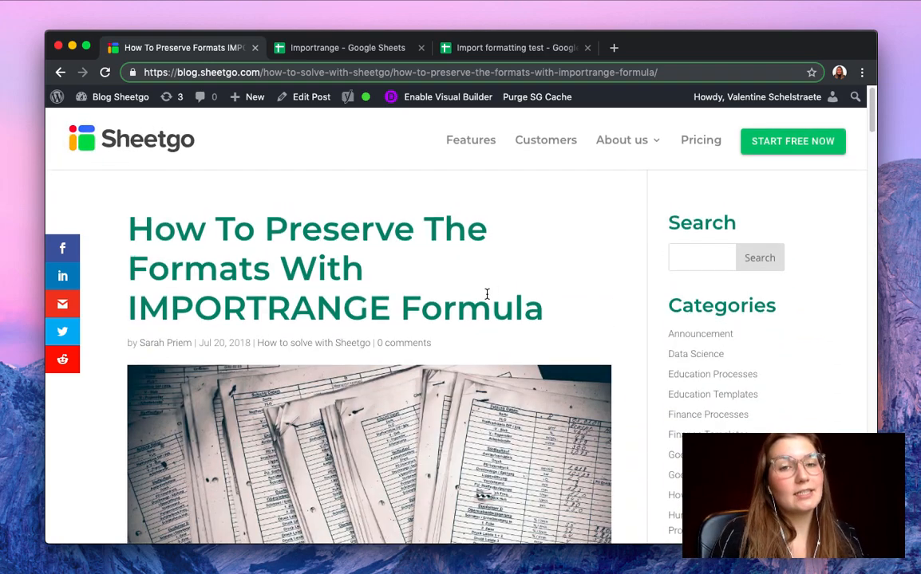
Step: View the empty Importrange spreadsheet and the Import formatting test source, and start an =importrange( formula in cell A1 of Importrange
left_click(363, 49)
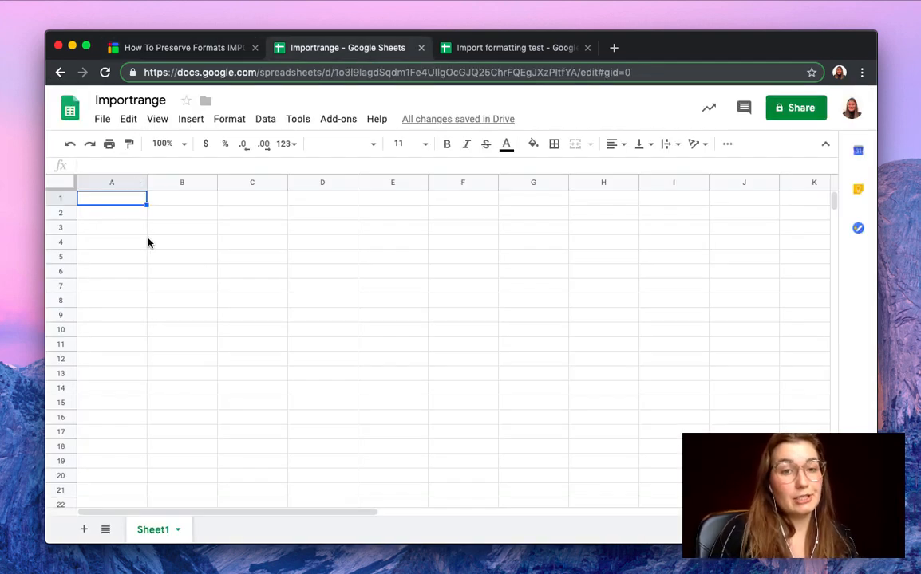
left_click(496, 49)
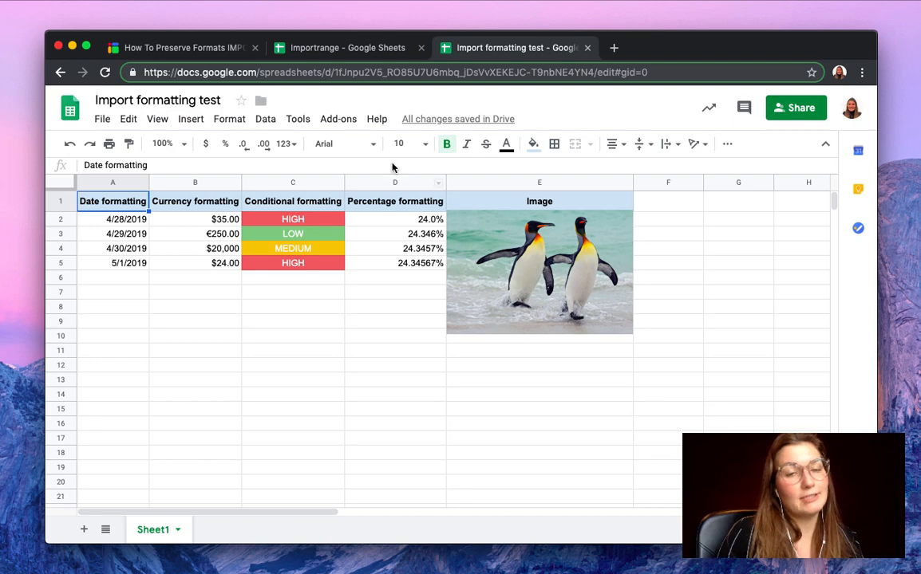
left_click(335, 53)
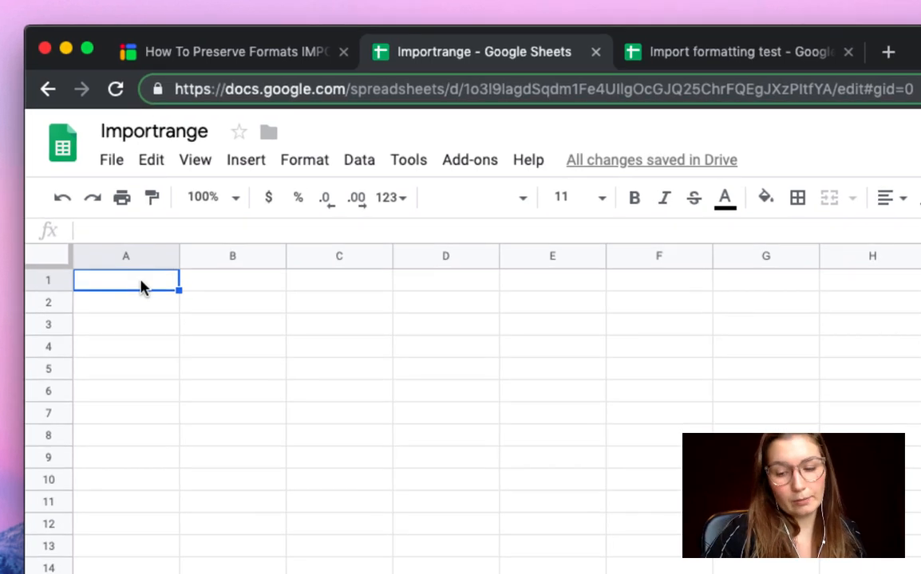
type("=")
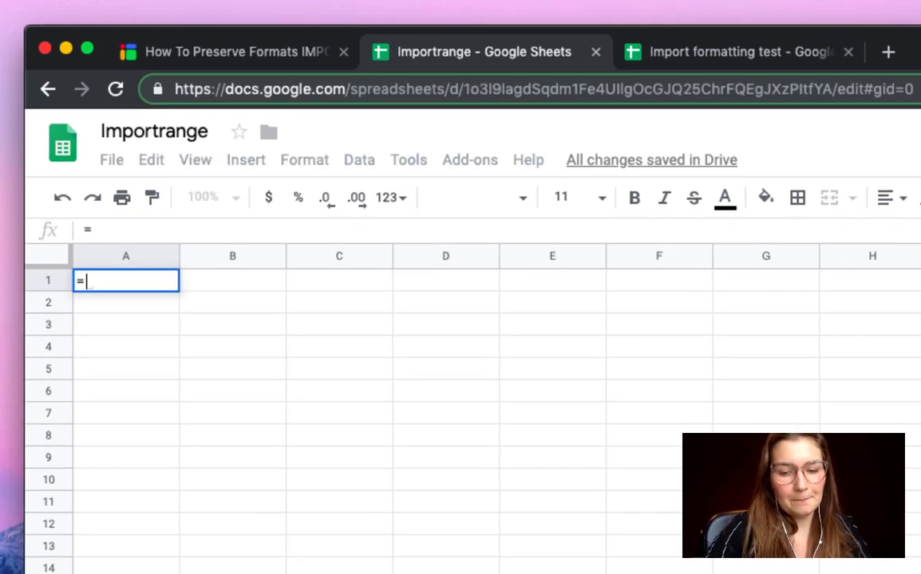
type("importrange")
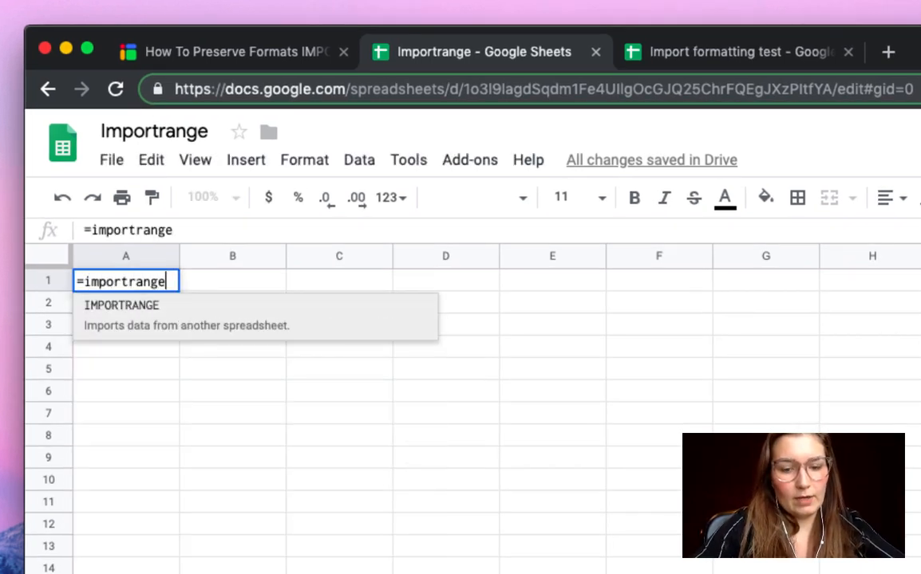
type("(")
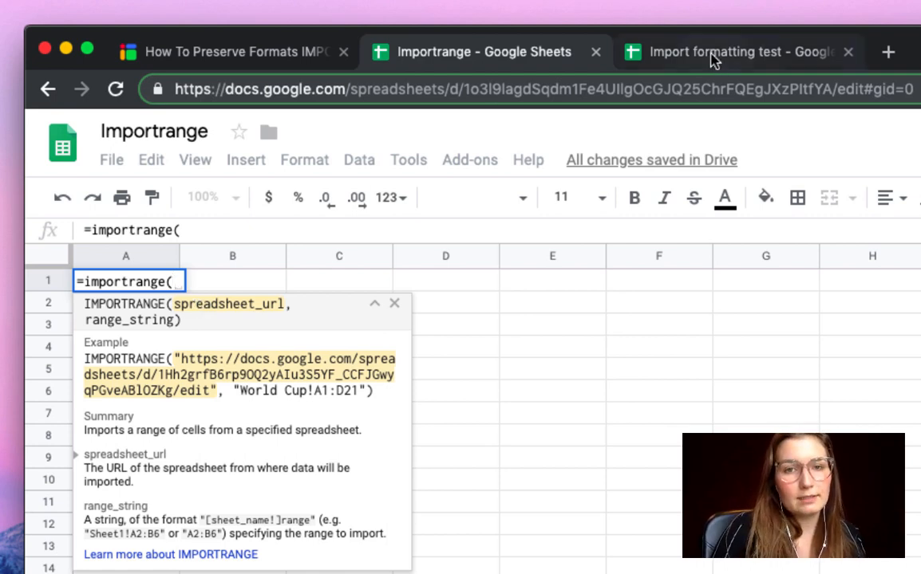
Step: Copy the Import formatting test spreadsheet's ID from its URL, the part between /d/ and /edit
left_click(655, 37)
left_click(484, 83)
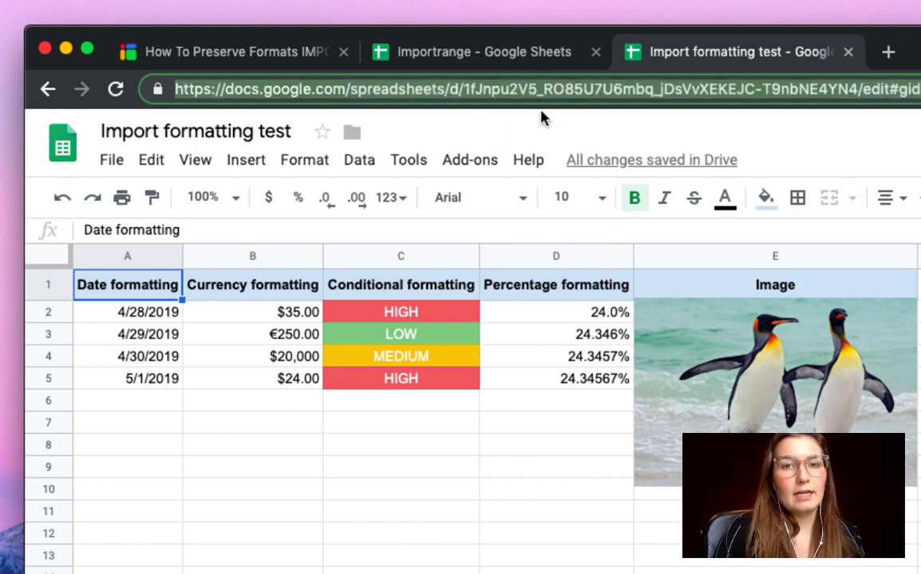
left_click_drag(464, 88, 858, 89)
key("super+c")
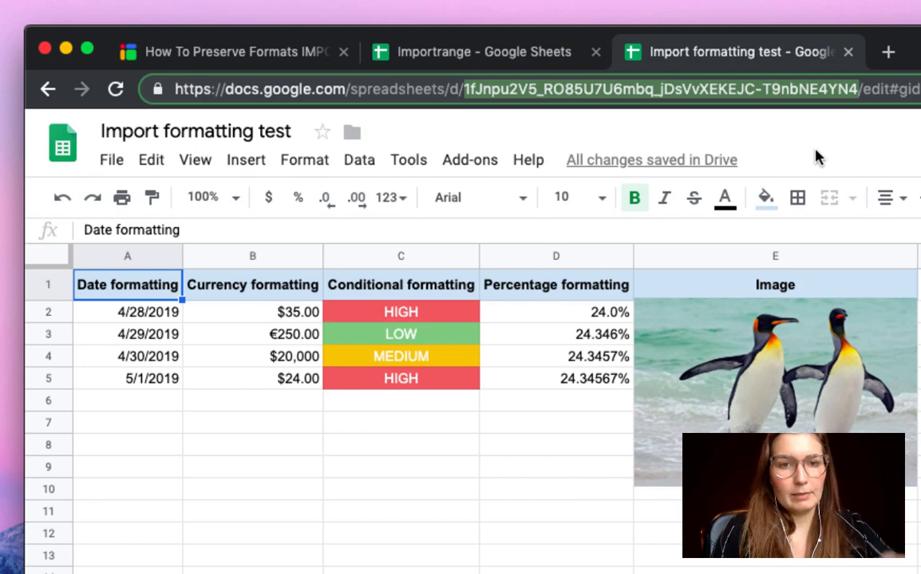
Step: Insert the copied spreadsheet ID in quotation marks as the first argument of the IMPORTRANGE formula in A1, followed by a comma
left_click(514, 53)
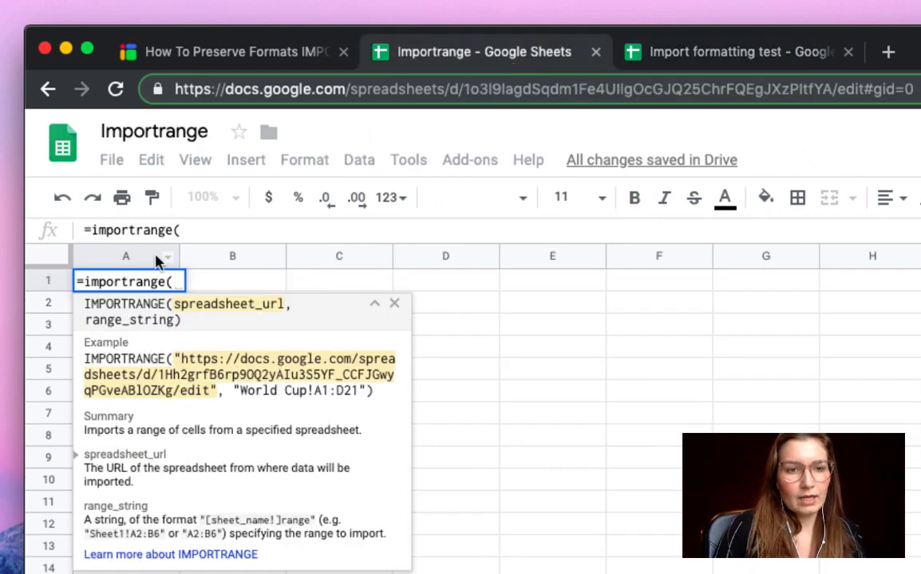
key("super+v")
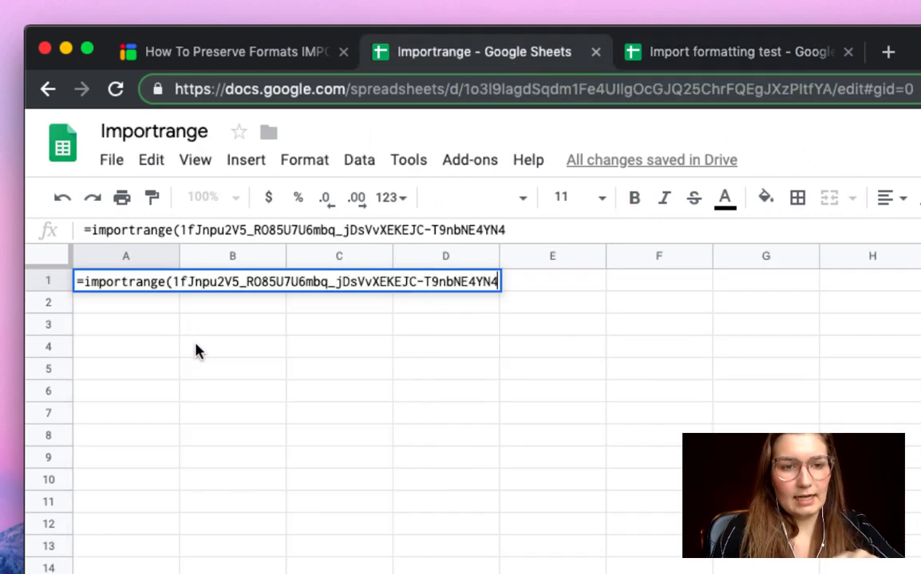
left_click(175, 285)
type("\"")
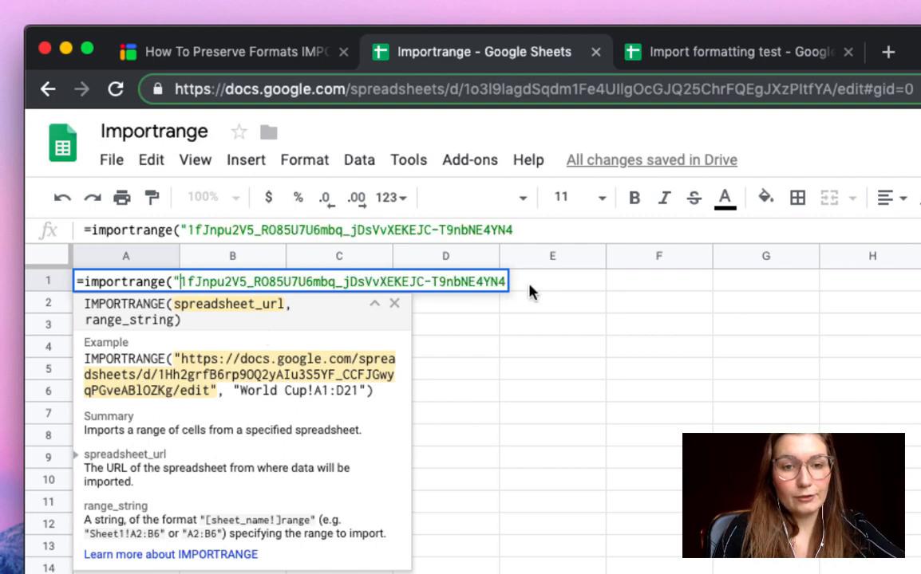
key("End")
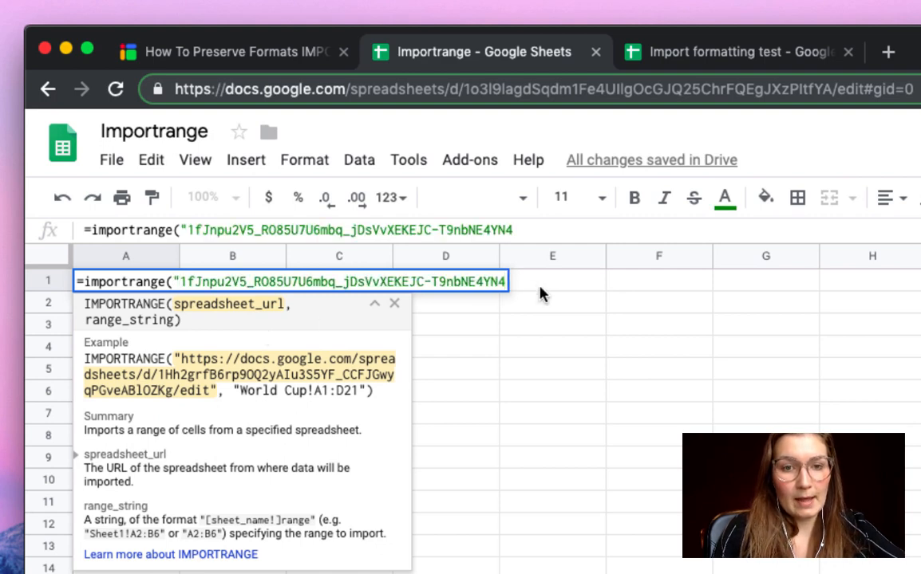
type("\"")
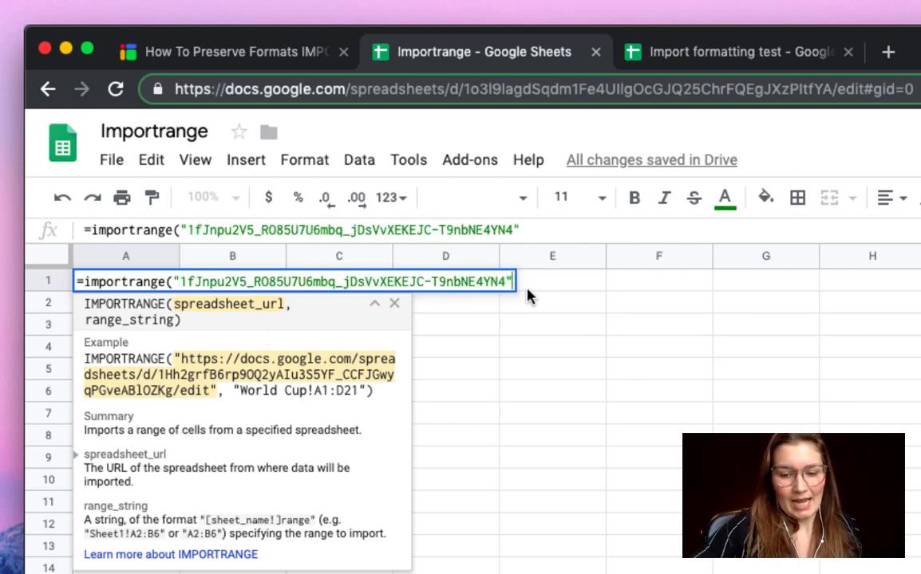
type(",")
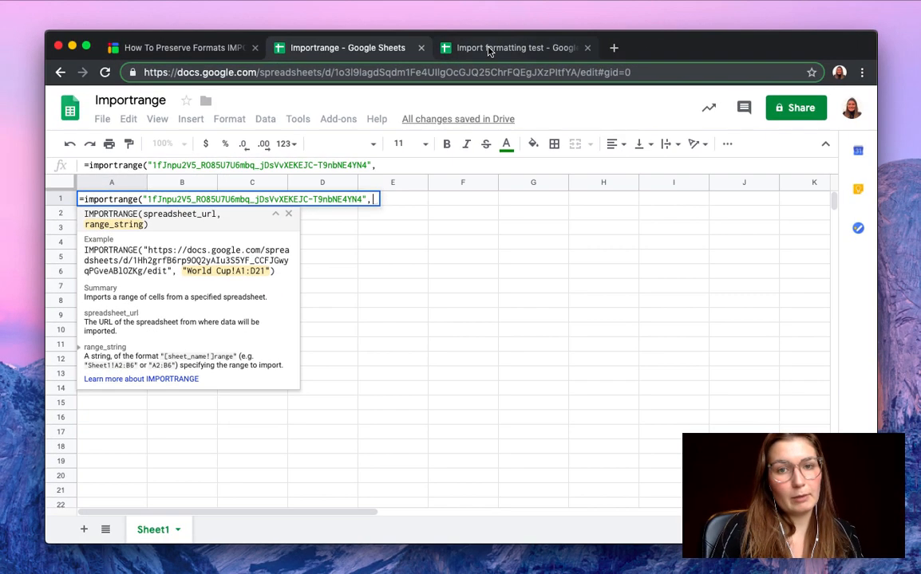
Step: Check the extent of the source table, complete the IMPORTRANGE formula with the range "Sheet1!A1:E10" and enter it
left_click(630, 51)
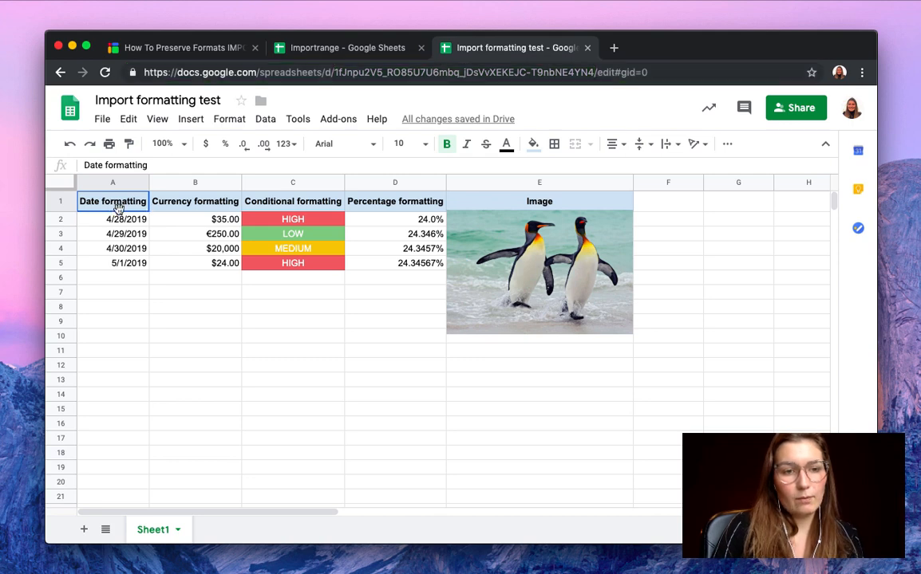
left_click_drag(114, 207, 514, 349)
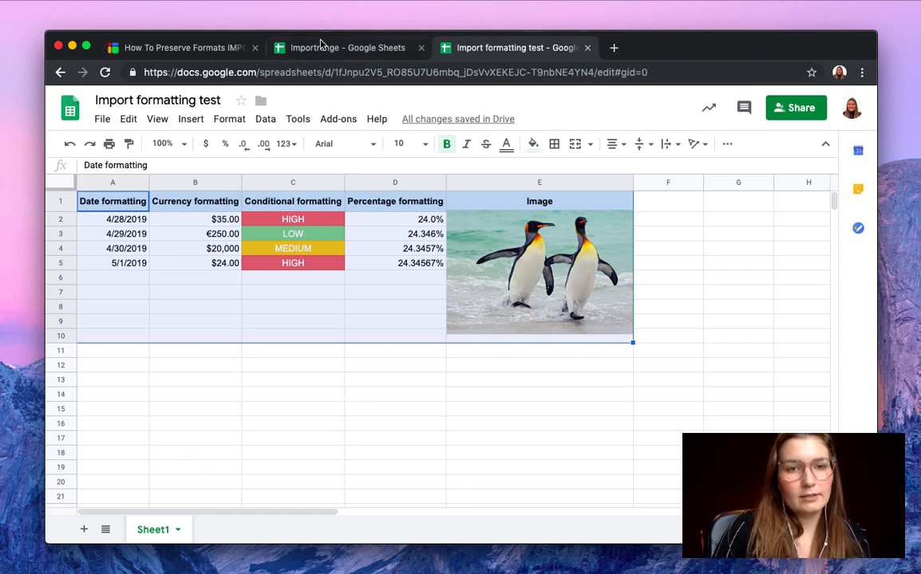
left_click(293, 47)
type("\"")
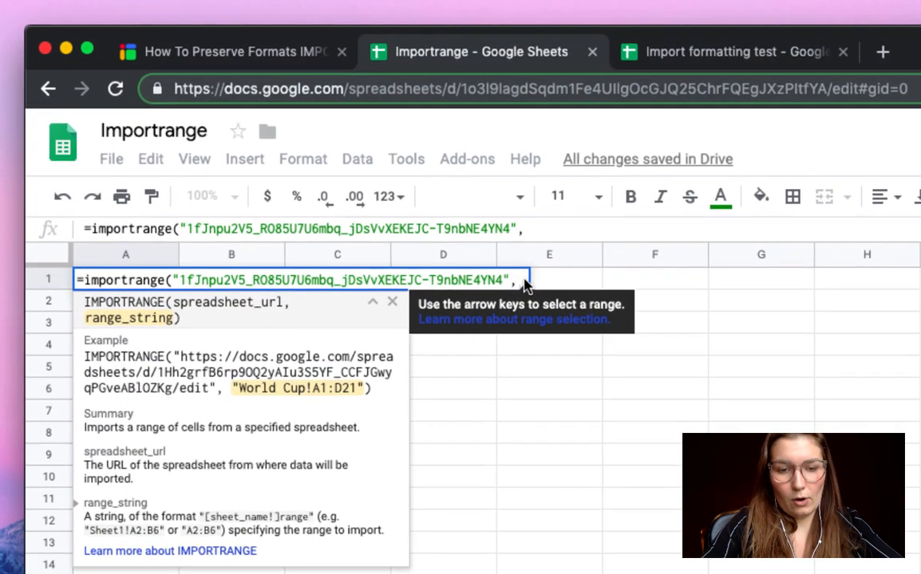
type("Sheet")
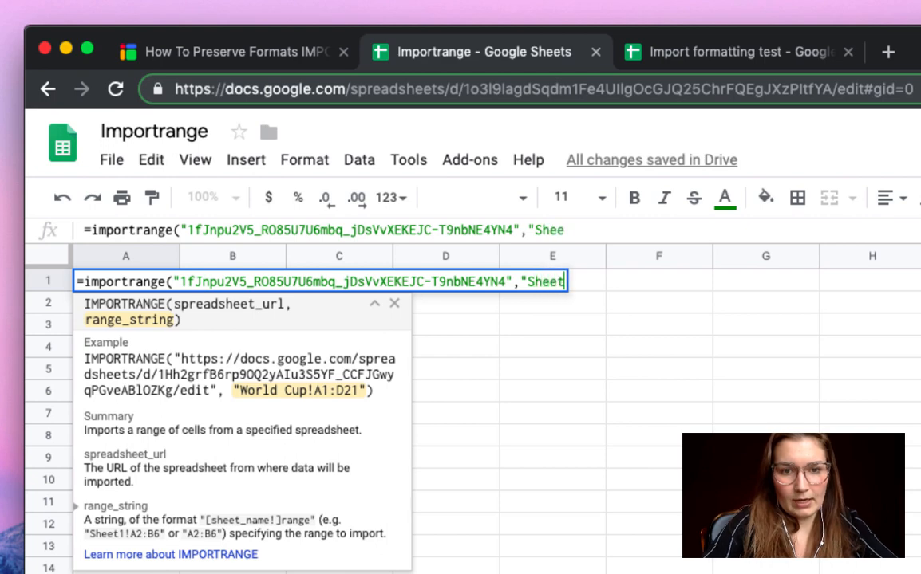
type("1")
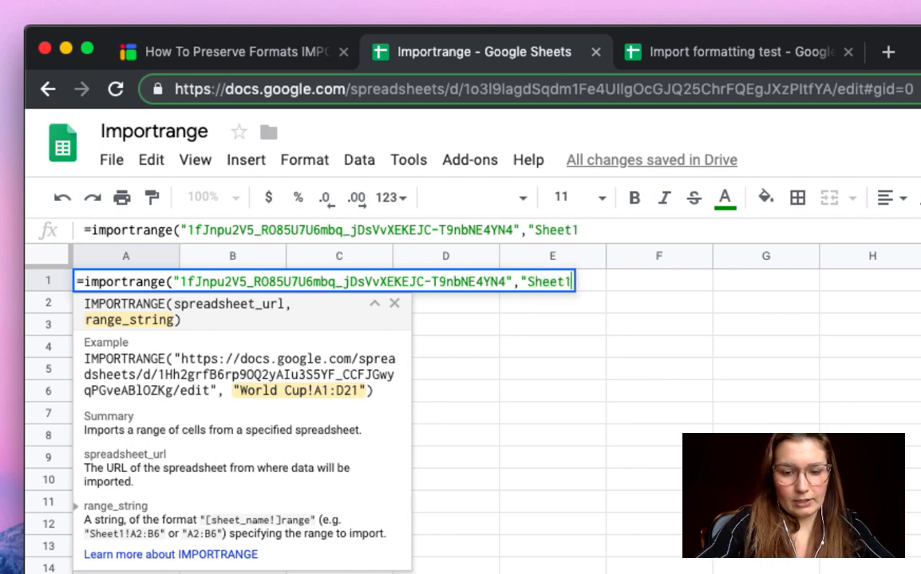
type("!A")
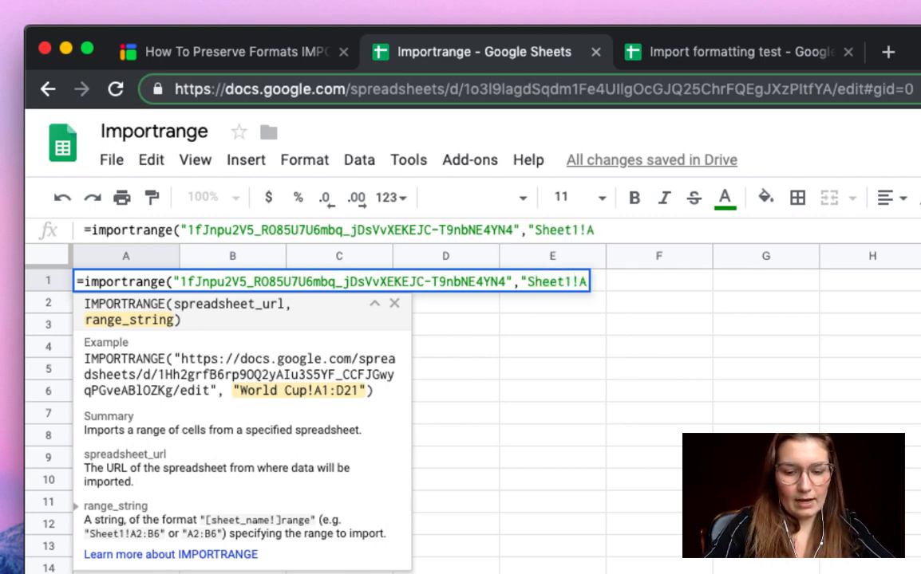
type("1:E")
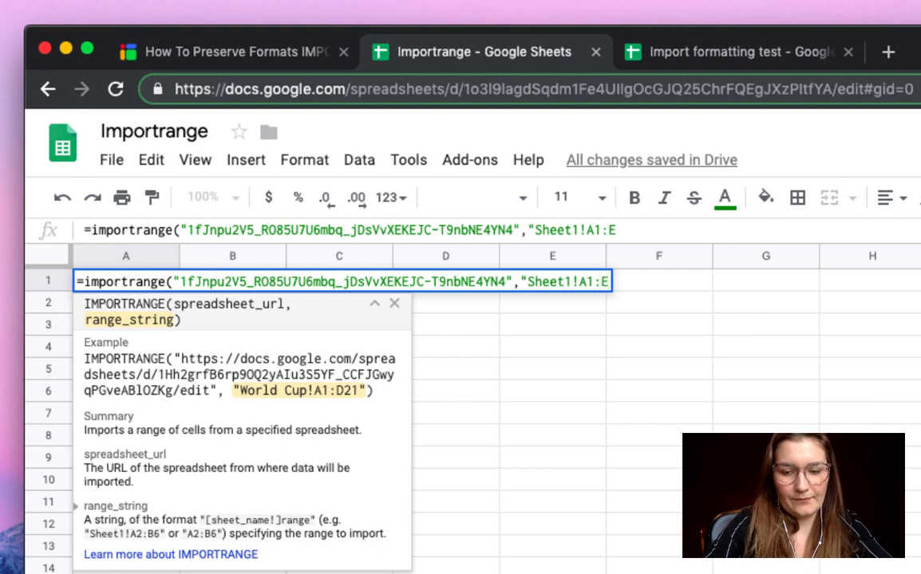
type("10")
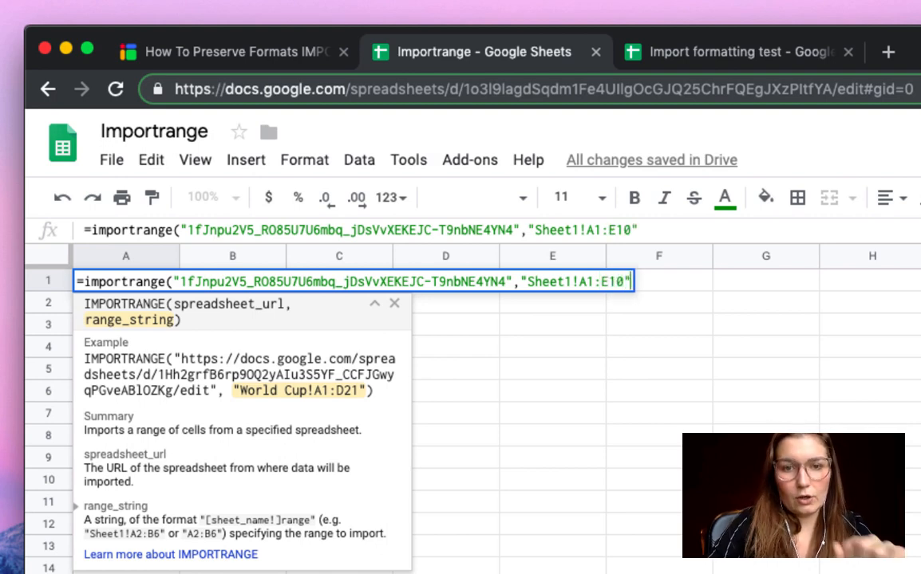
type("\")")
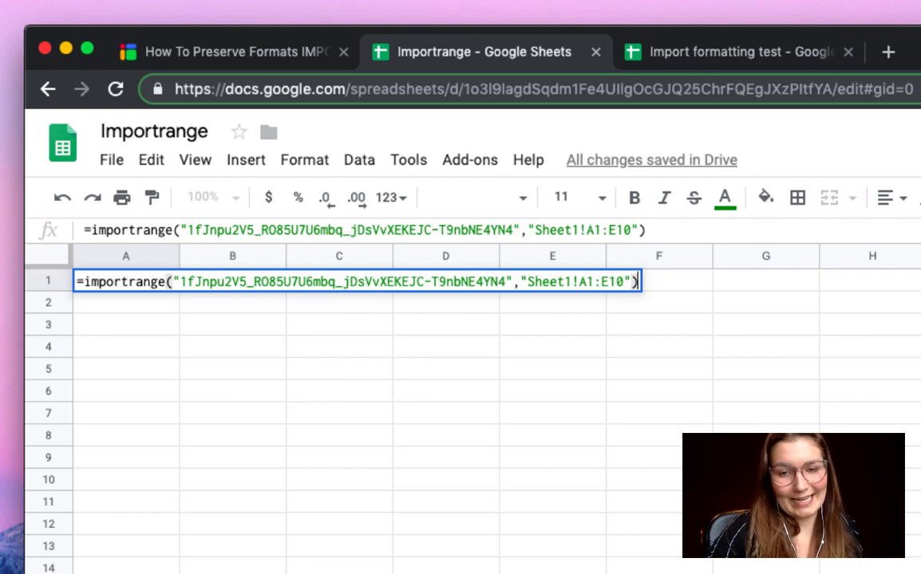
key("Return")
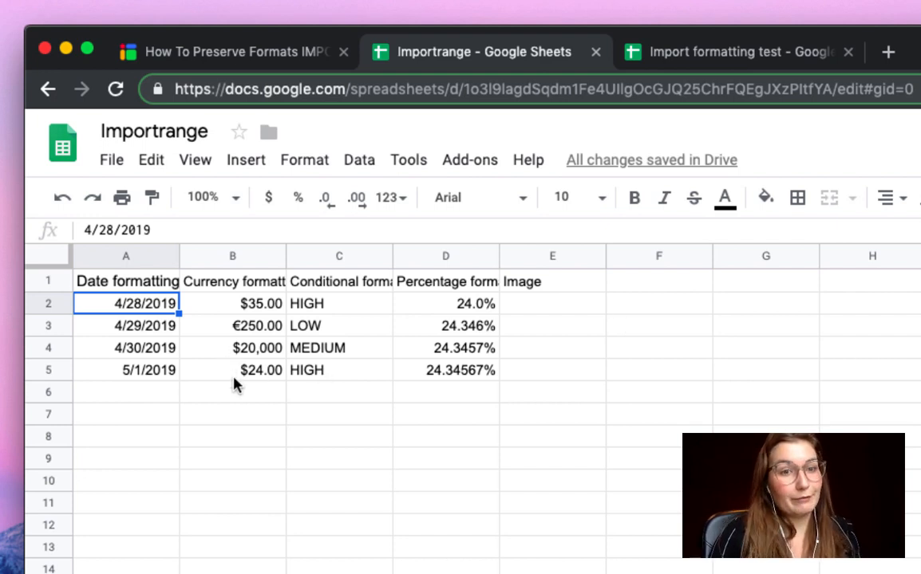
Step: Examine which formatting was carried over in the imported headers, percentage values, conditional formatting cells and Image column
left_click(150, 289)
left_click_drag(249, 289, 413, 287)
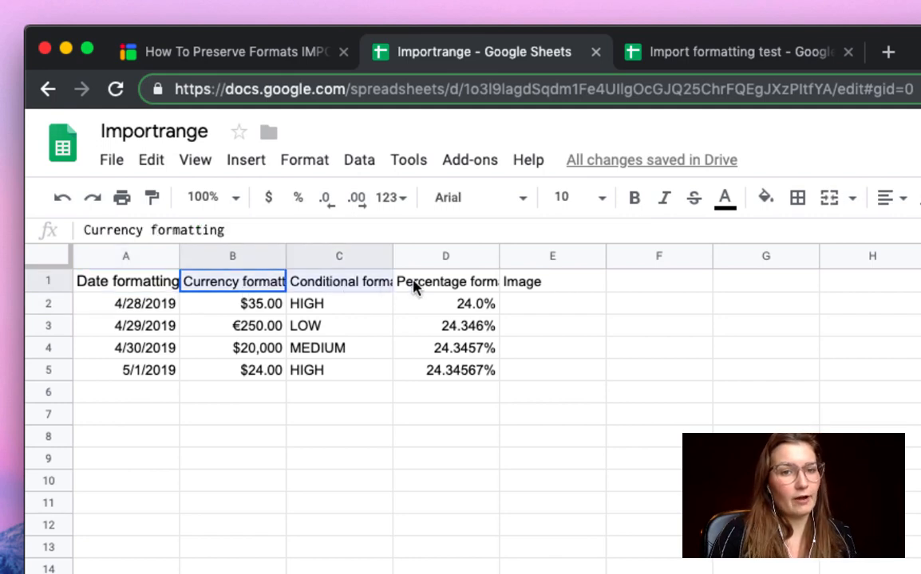
left_click(407, 326)
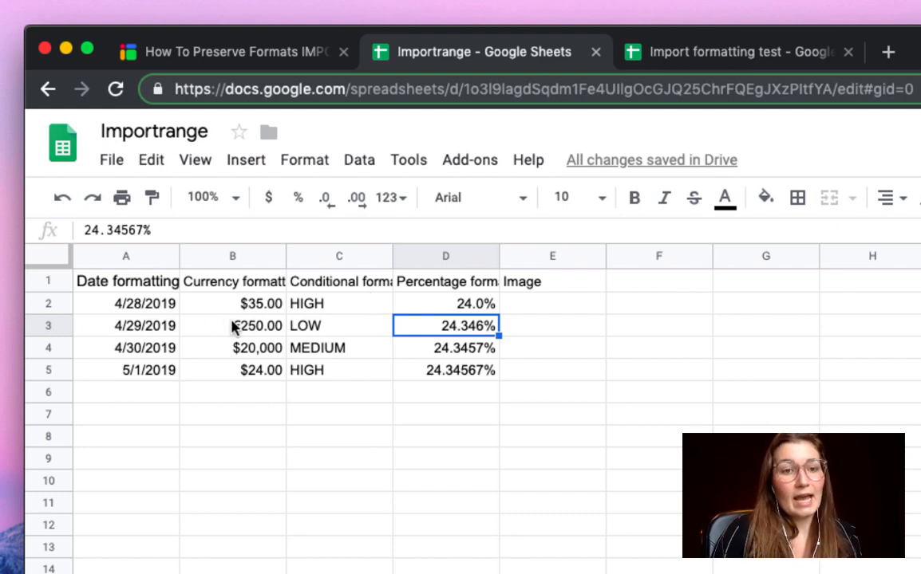
left_click_drag(331, 304, 331, 392)
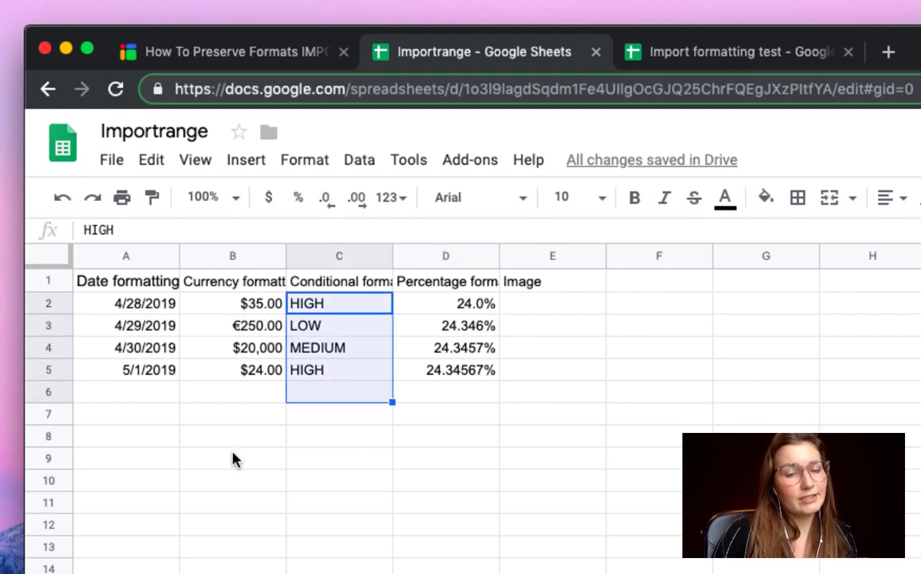
left_click(511, 311)
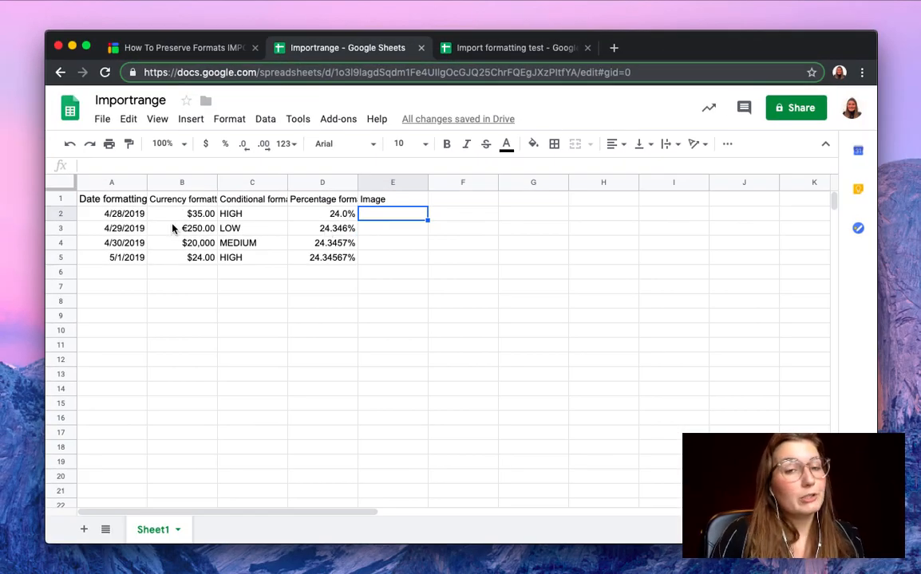
Step: Start the Sheetgo add-on in the Importrange spreadsheet and show where further add-ons can be obtained
left_click(336, 120)
mouse_move(370, 202)
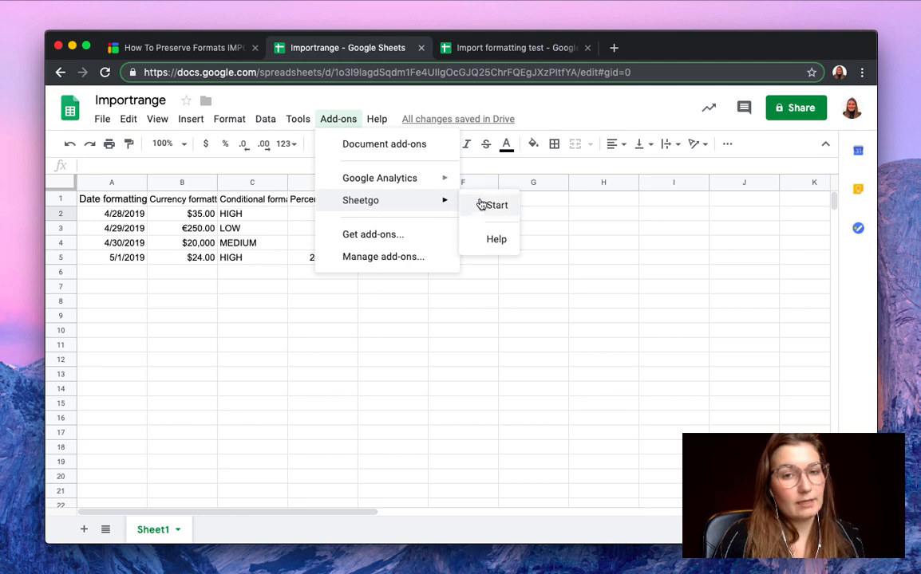
left_click(488, 207)
left_click(343, 122)
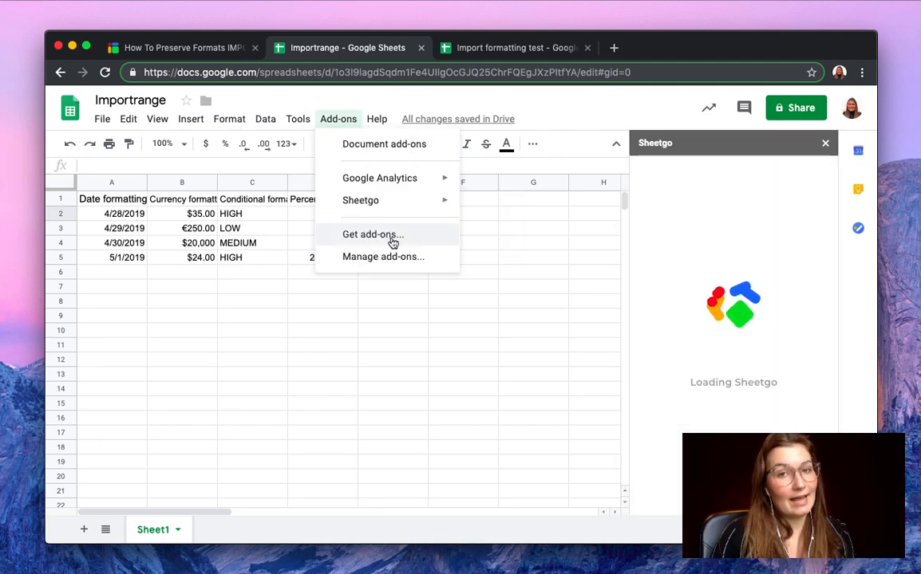
Step: Start a new Sheetgo data import and choose the "Import formatting test" Google Sheets file from Drive as its source
left_click(468, 233)
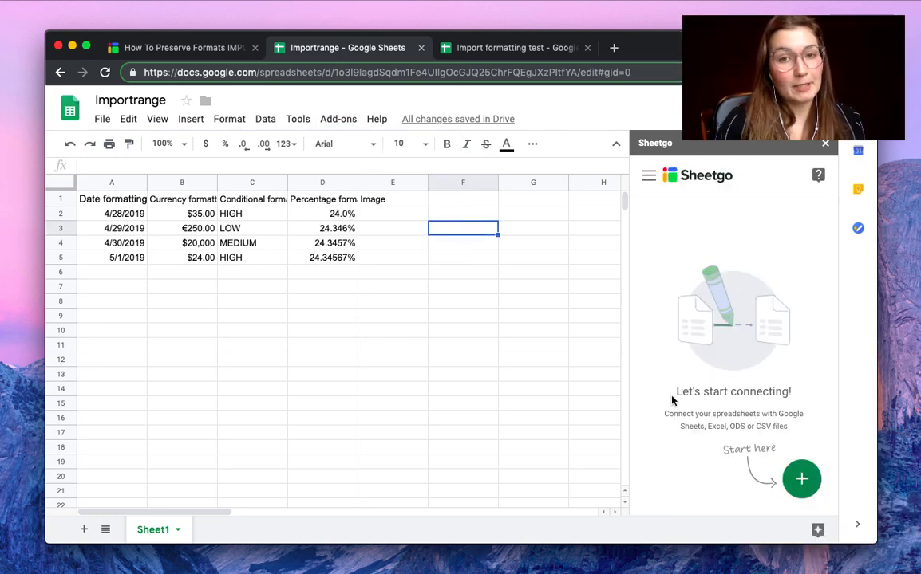
mouse_move(802, 479)
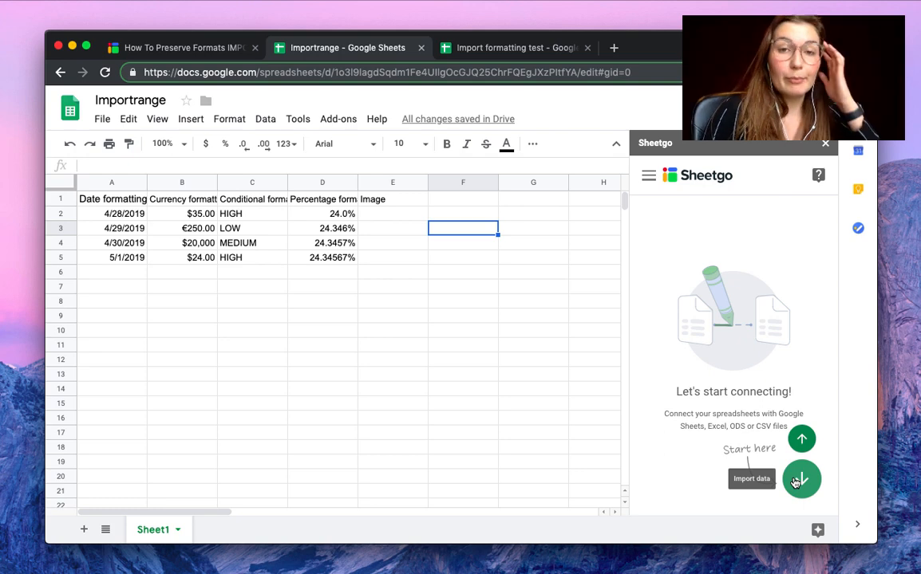
left_click(796, 482)
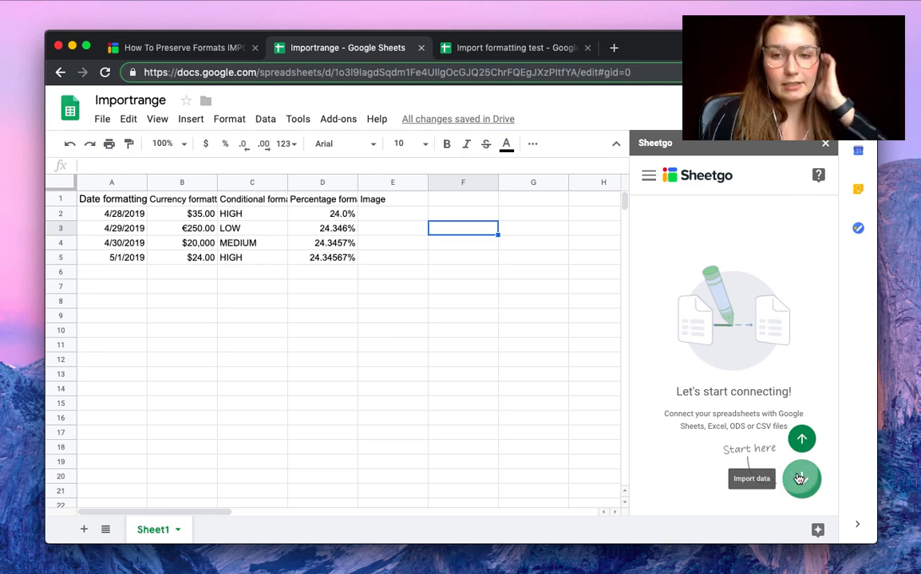
left_click(722, 425)
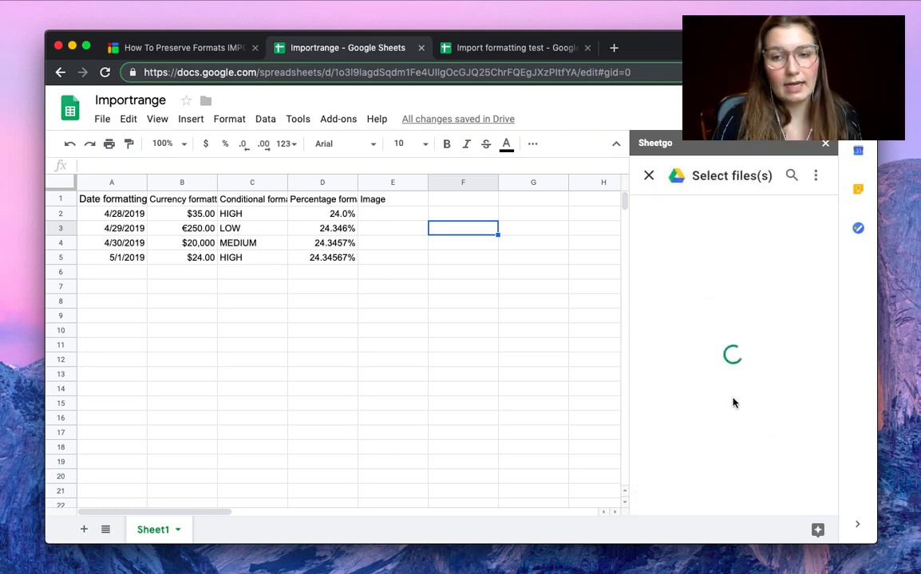
scroll(725, 327, "down", 3)
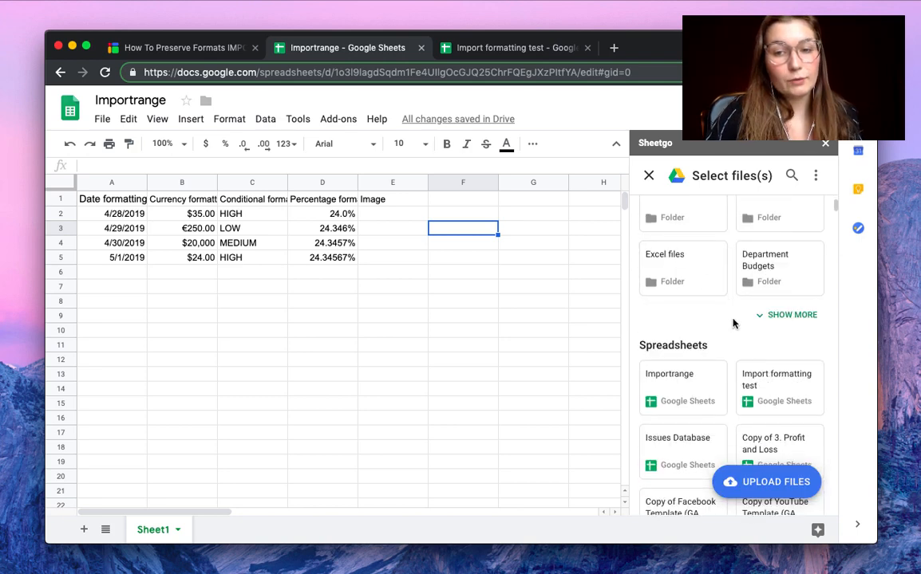
scroll(734, 341, "down", 1)
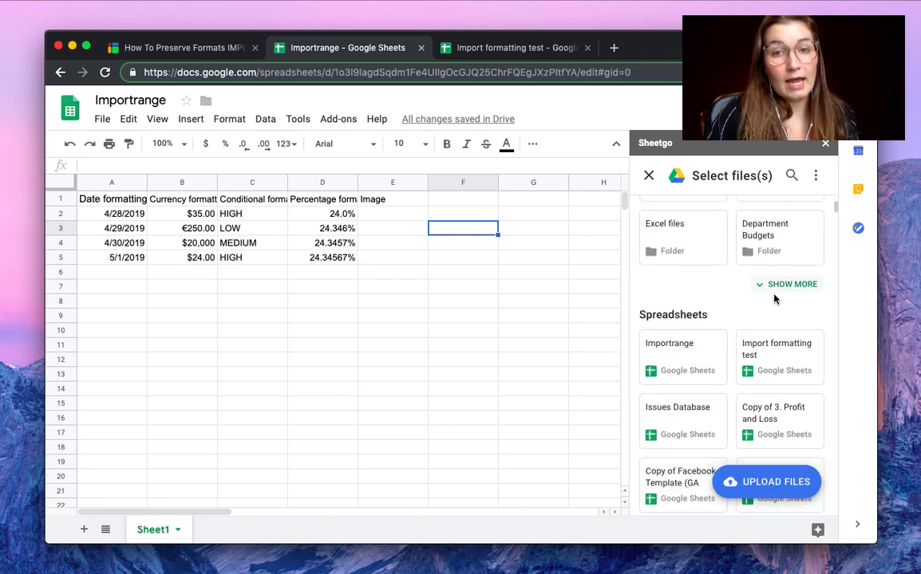
mouse_move(777, 369)
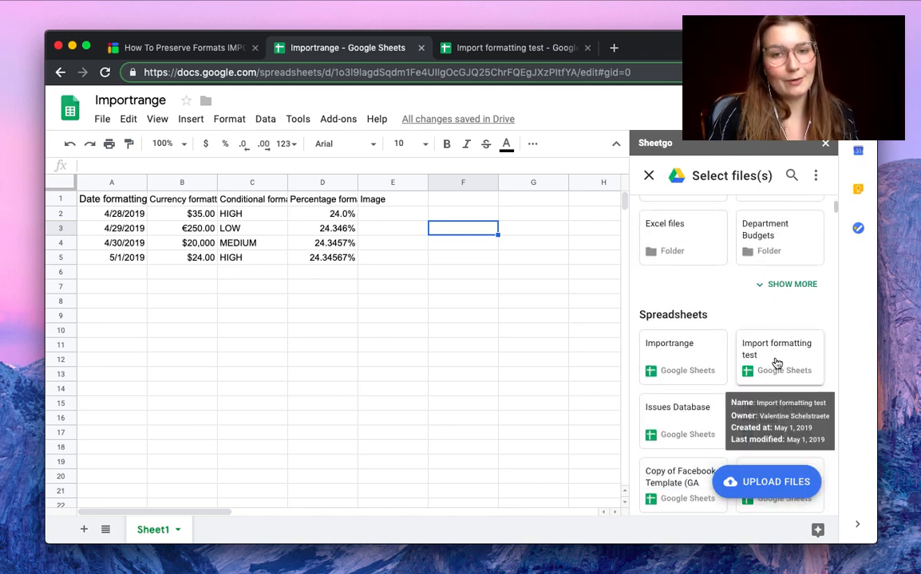
left_click(777, 361)
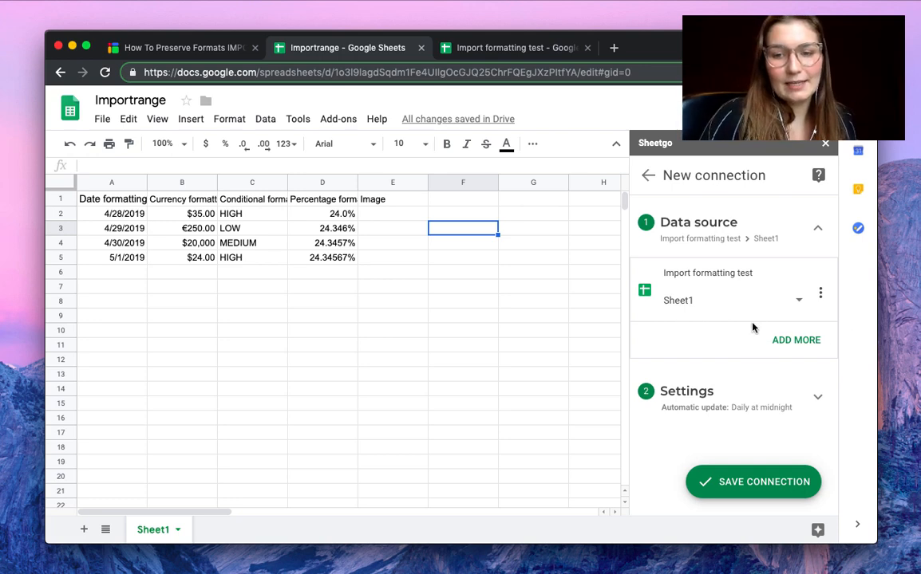
Step: Name the new connection "Import_Formatting" in its settings
left_click(738, 391)
left_click(681, 393)
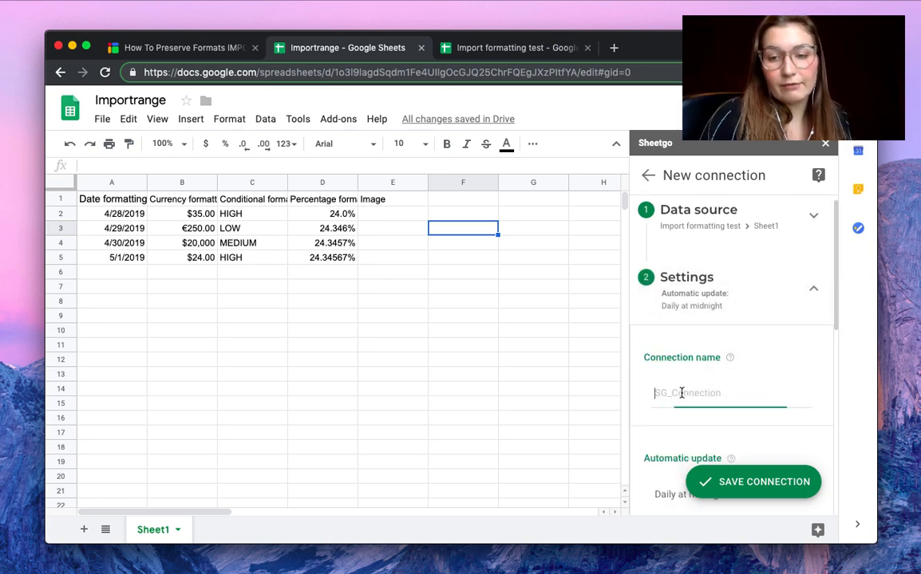
type("Import_F")
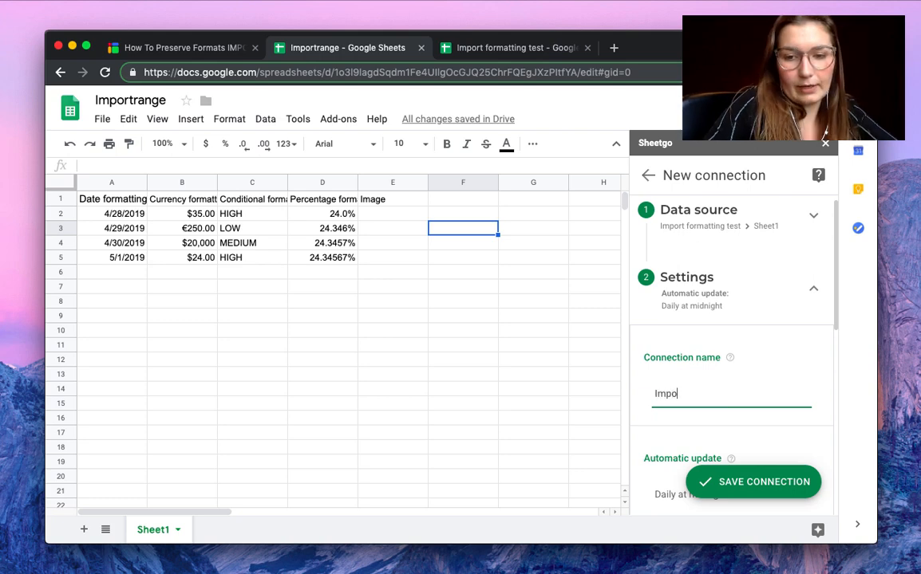
type("ting")
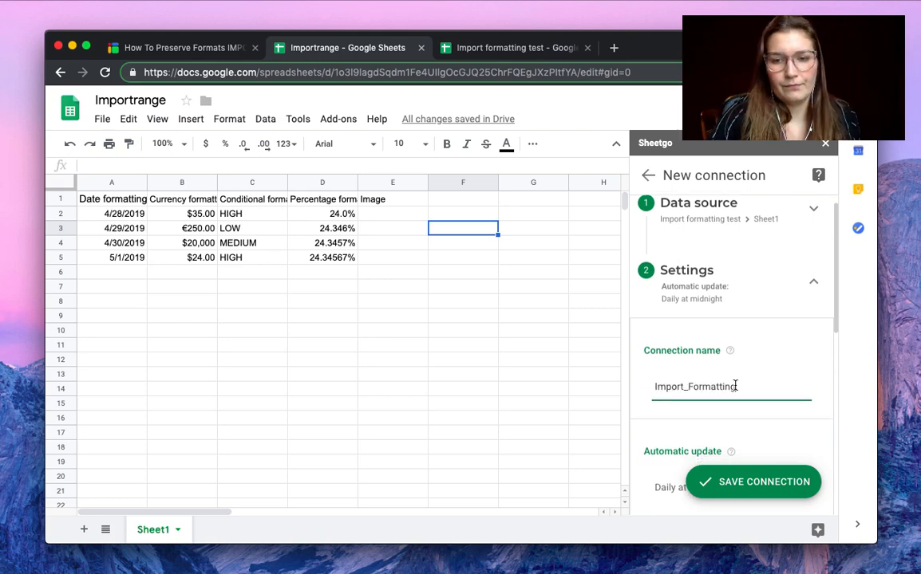
Step: Enable transfer formatting for the Import_Formatting connection and save the connection
scroll(737, 388, "down", 3)
scroll(737, 389, "down", 3)
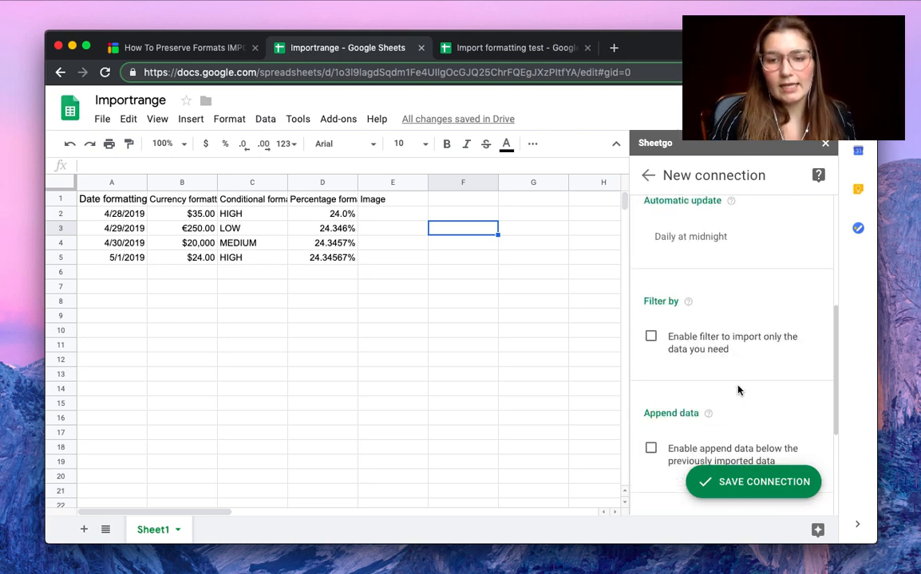
scroll(709, 320, "down", 1)
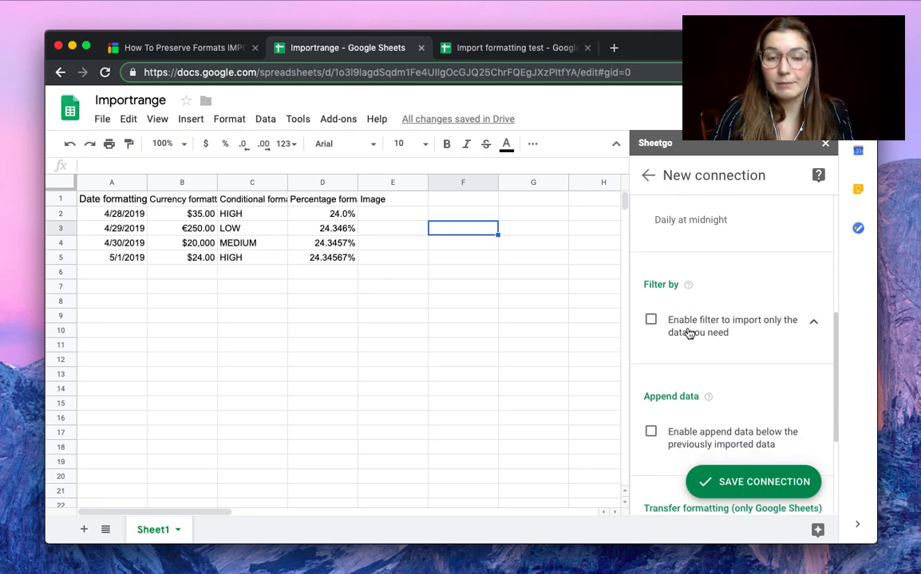
scroll(686, 329, "down", 2)
scroll(690, 338, "down", 2)
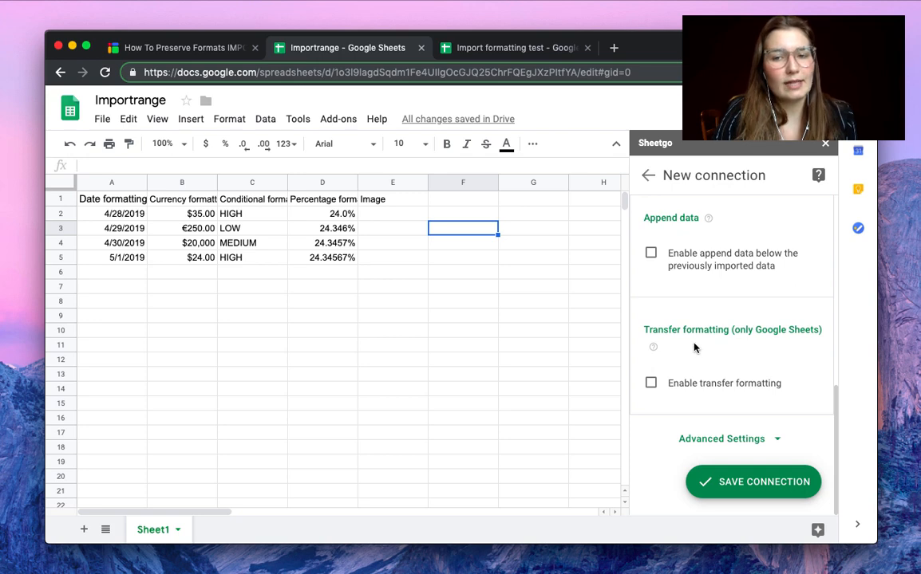
left_click(651, 384)
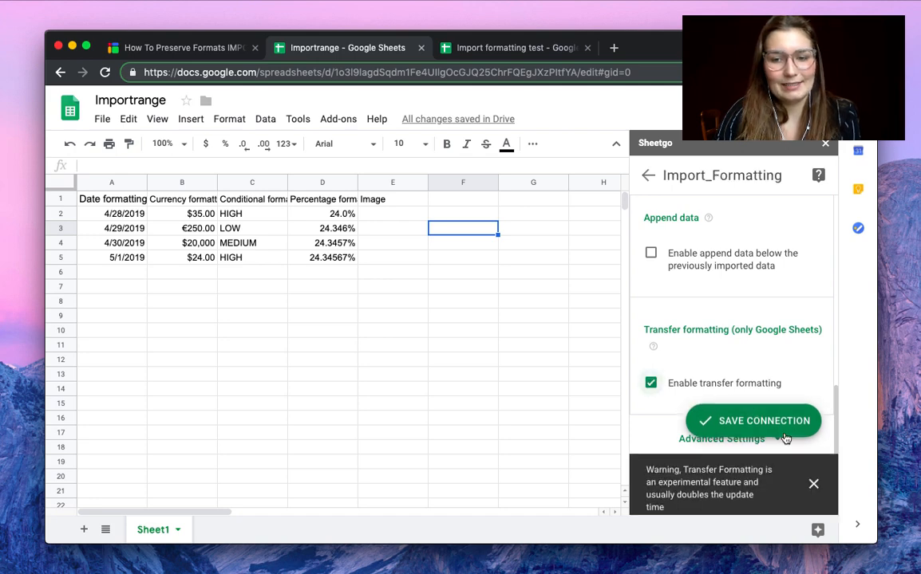
left_click(814, 485)
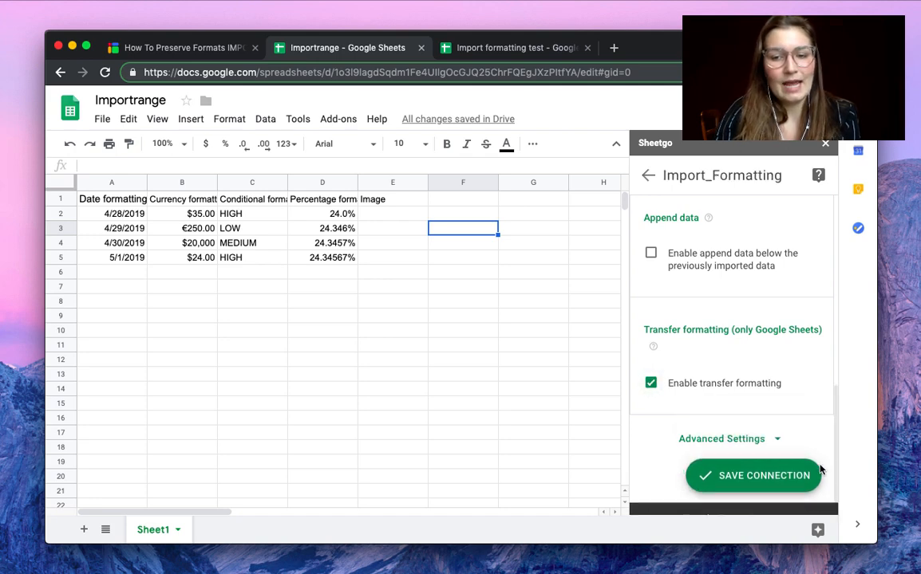
left_click(757, 484)
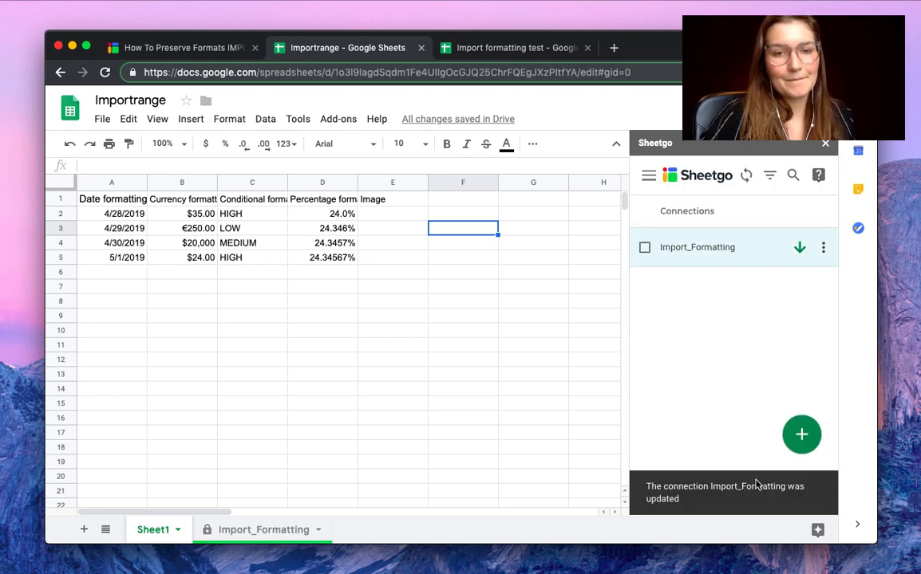
Step: Open the Import_Formatting sheet to inspect the imported formats and image, and close the Sheetgo sidebar
left_click(236, 533)
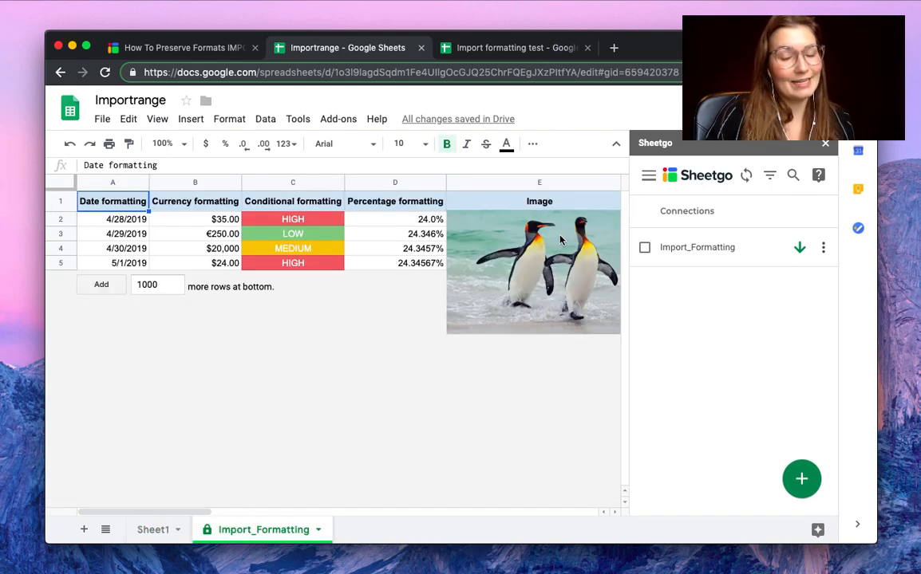
left_click(825, 144)
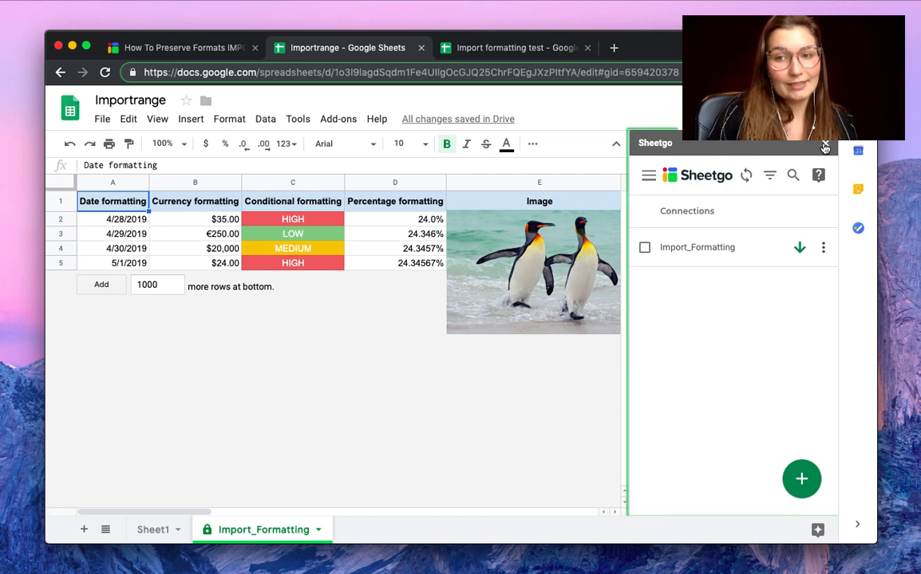